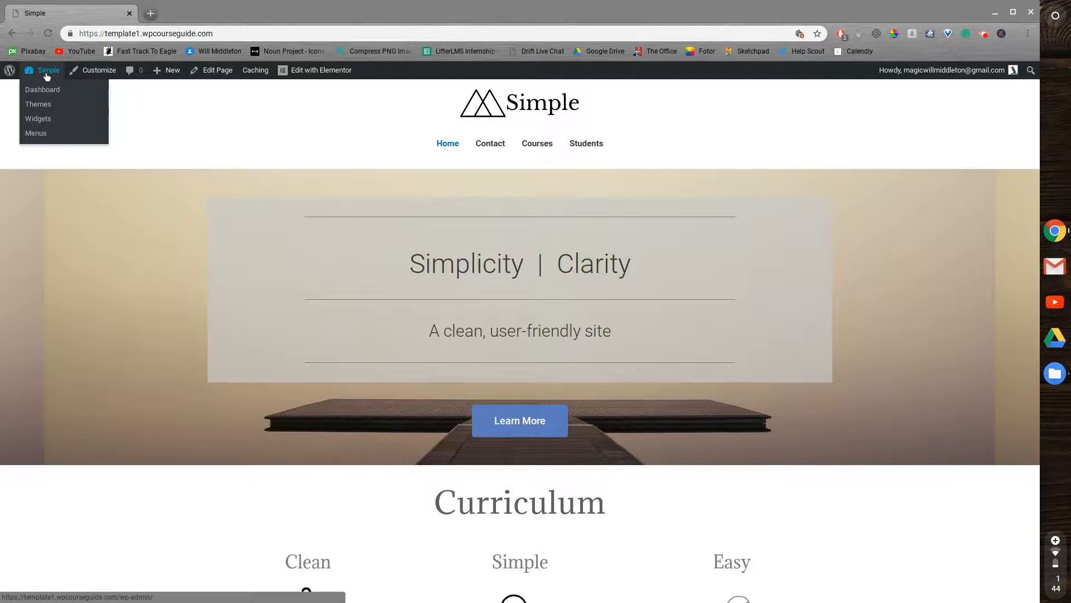
Open the site's admin dashboard and start a new course
{"action": "left_click", "coordinate": [47, 70]}
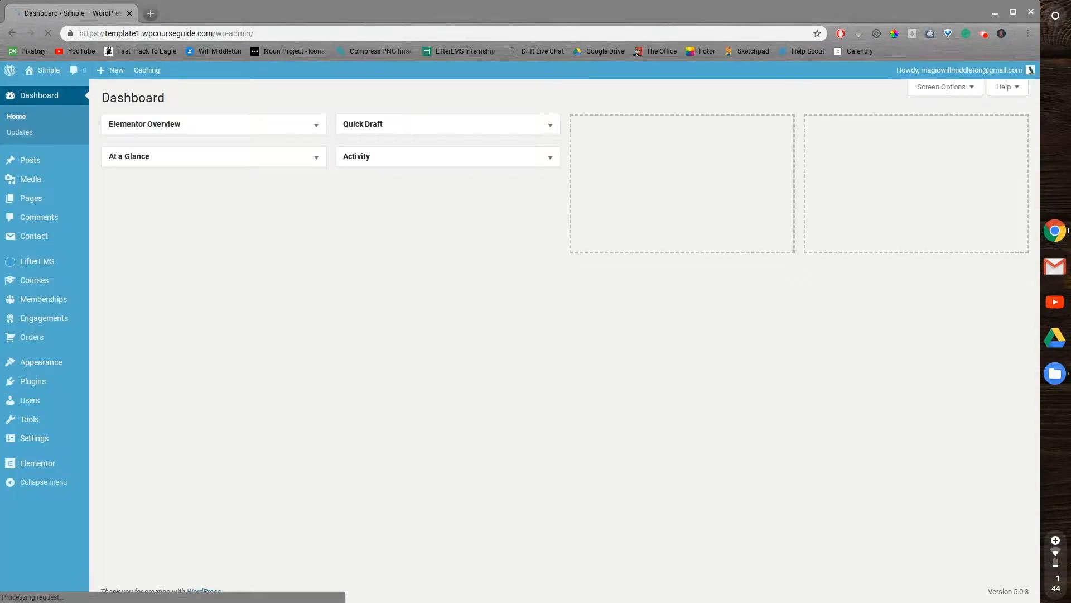
{"action": "mouse_move", "coordinate": [75, 280]}
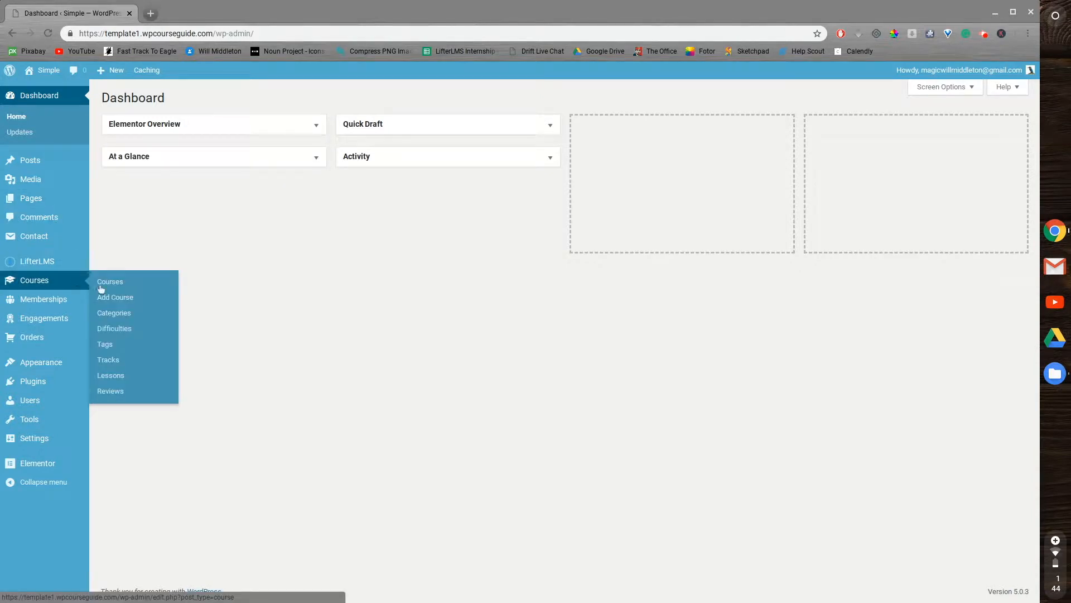
{"action": "left_click", "coordinate": [111, 300]}
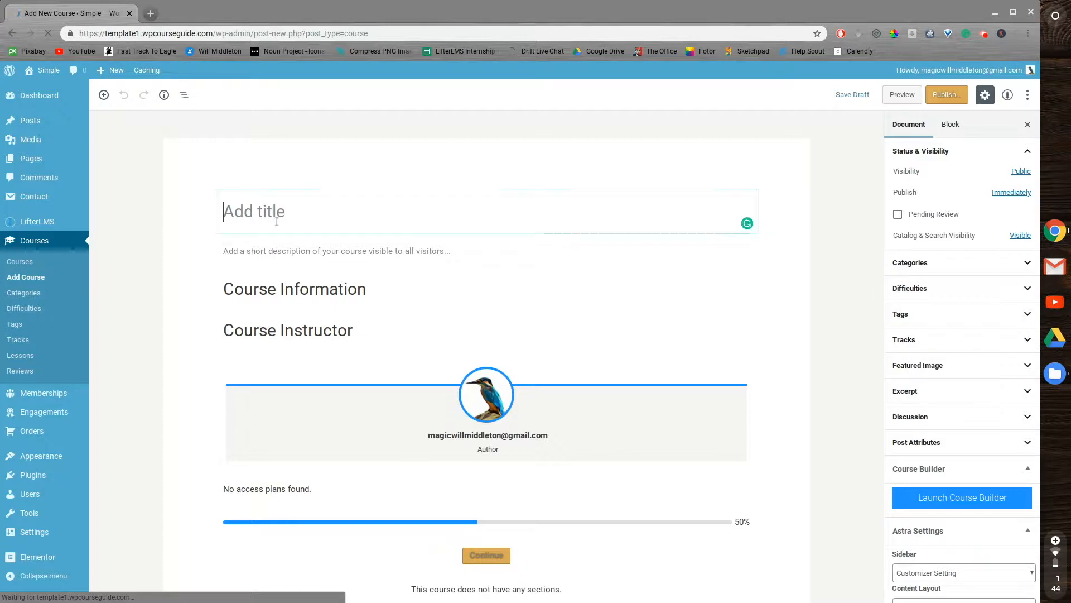
Add an access plan to the new course and title it "TItle"
{"action": "scroll", "coordinate": [451, 234], "scroll_direction": "down", "scroll_amount": 6}
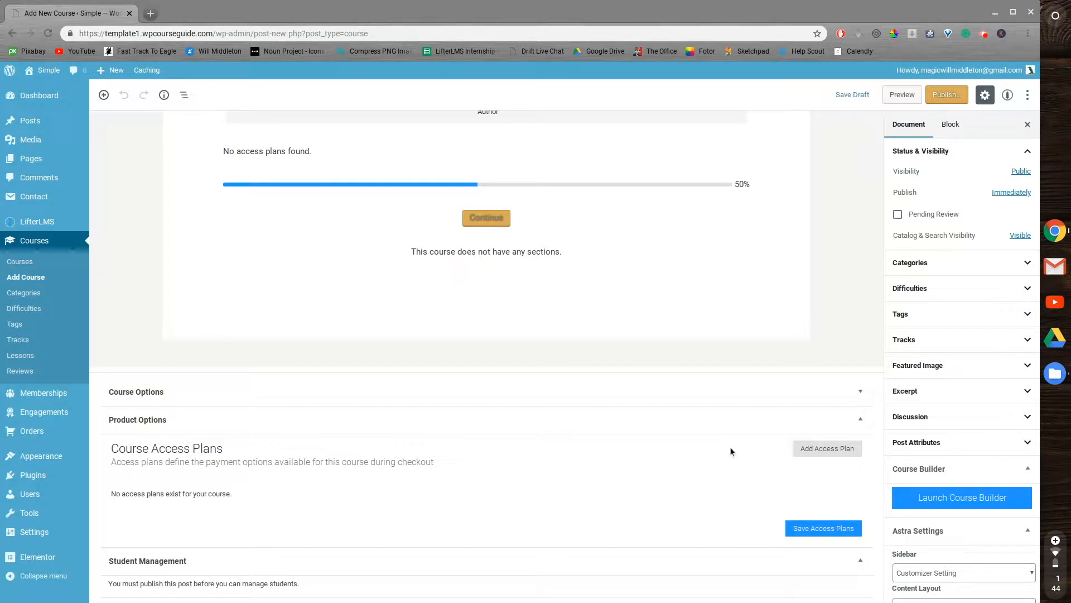
{"action": "left_click", "coordinate": [804, 448]}
{"action": "left_click", "coordinate": [629, 488]}
{"action": "scroll", "coordinate": [483, 446], "scroll_direction": "down", "scroll_amount": 3}
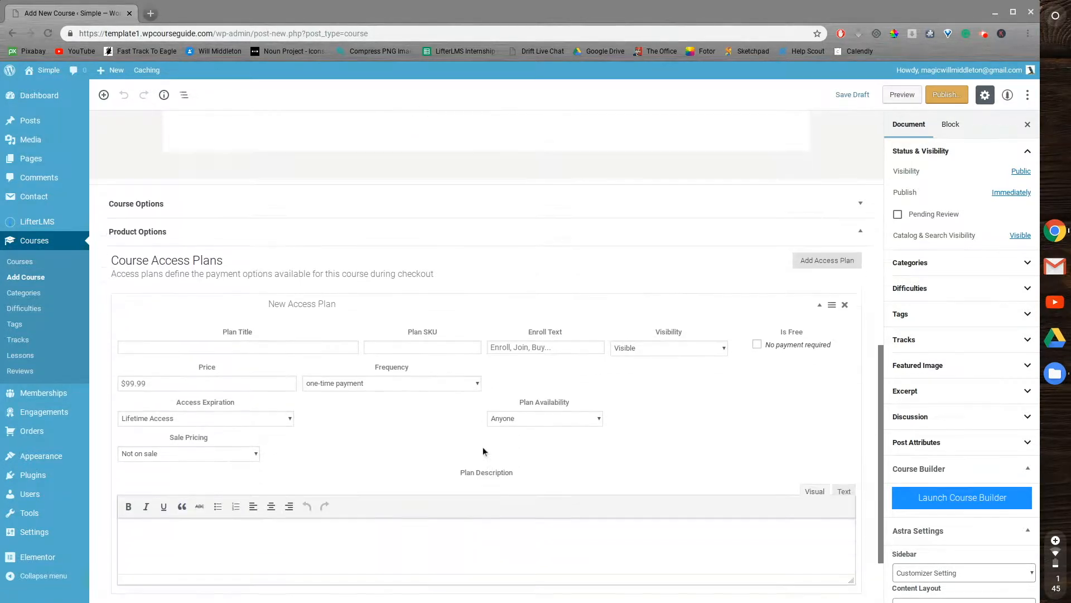
{"action": "left_click", "coordinate": [290, 331]}
{"action": "type", "text": "TItle"}
Set the access plan's enroll text to "Join Now!"
{"action": "left_click", "coordinate": [519, 331]}
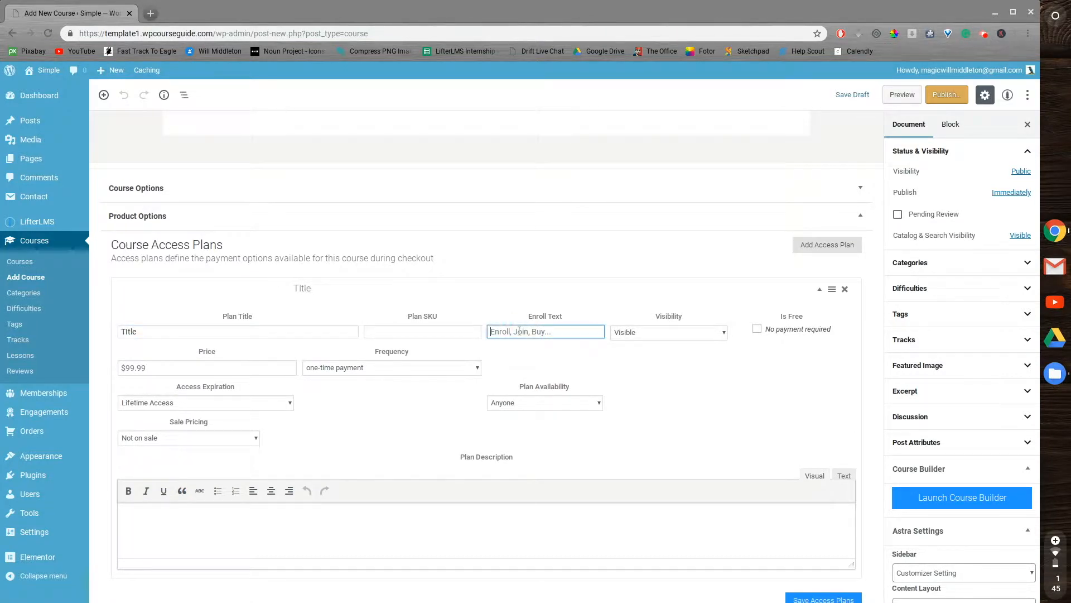
{"action": "type", "text": "Enroll"}
{"action": "double_click", "coordinate": [563, 329]}
{"action": "type", "text": "Join Now!"}
Check the plan's visibility choices, and switch the no-payment-required option on and back off
{"action": "left_click", "coordinate": [691, 331]}
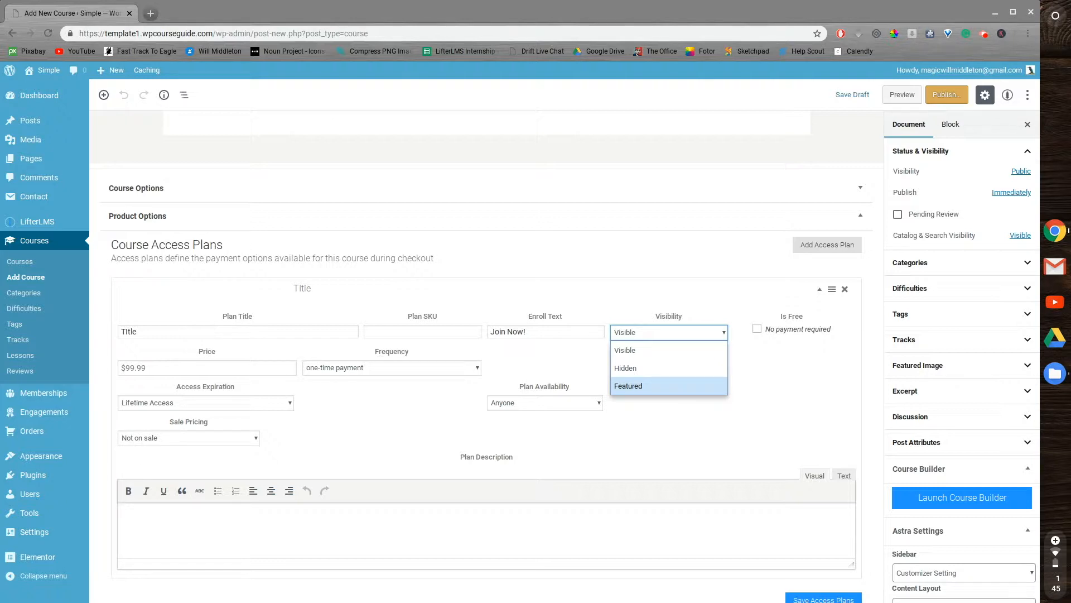
{"action": "left_click", "coordinate": [762, 357]}
{"action": "left_click", "coordinate": [757, 328]}
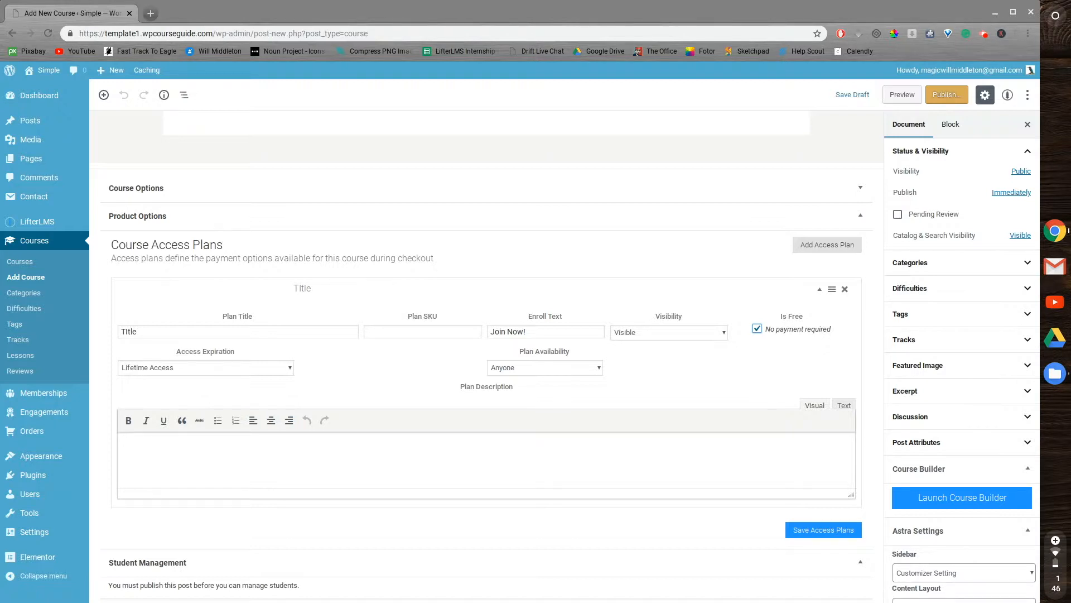
{"action": "left_click", "coordinate": [758, 329]}
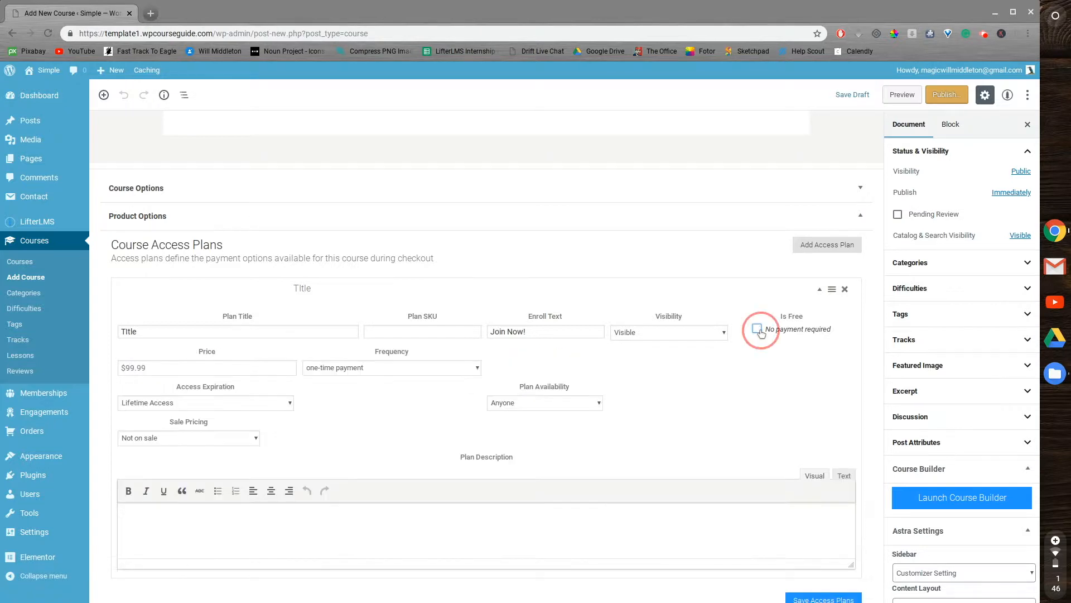
Set the access plan's price to 20
{"action": "left_click", "coordinate": [178, 364]}
{"action": "type", "text": "20"}
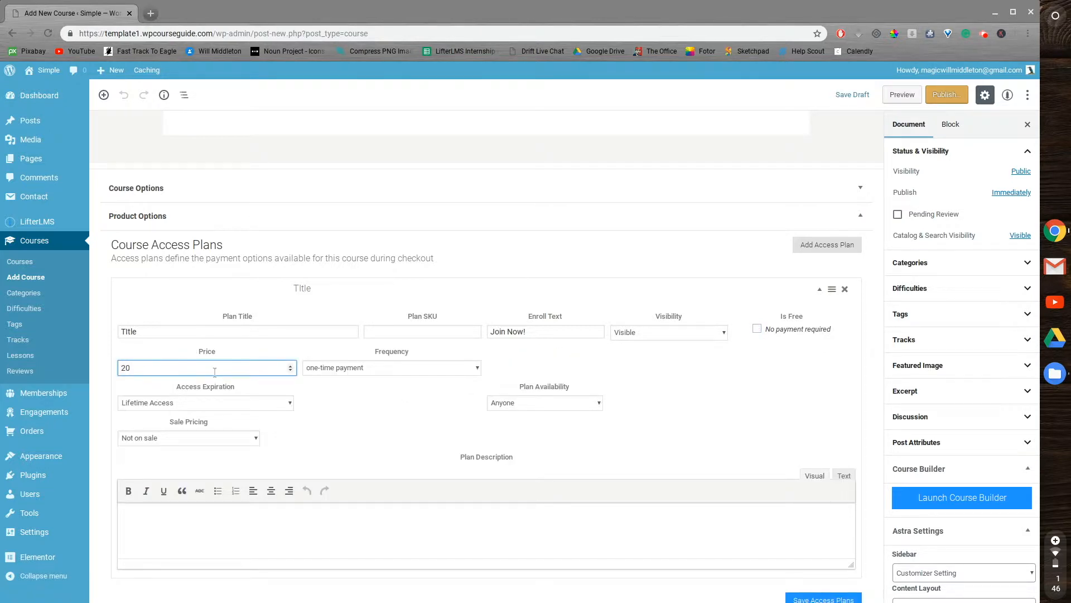
Try the recurring frequency "every" for the plan and look through the frequency and plan length choices
{"action": "left_click", "coordinate": [322, 369]}
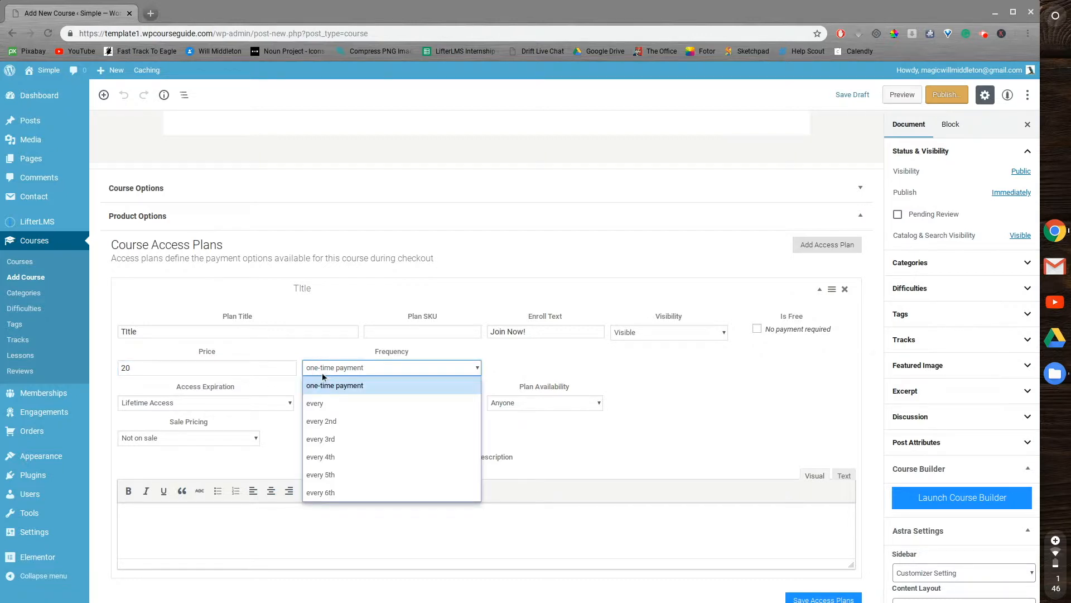
{"action": "left_click", "coordinate": [333, 402]}
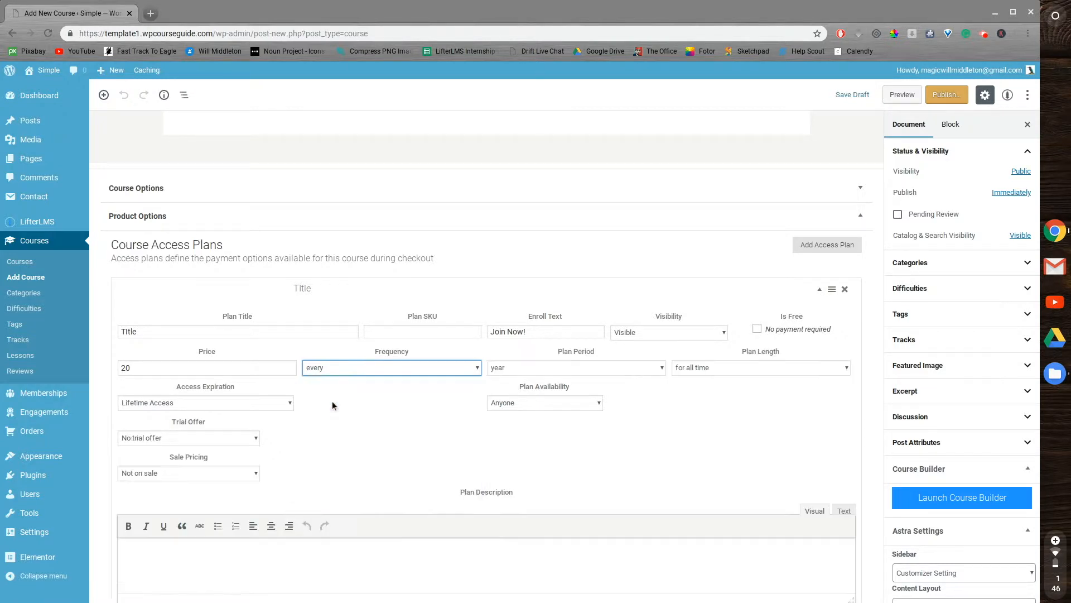
{"action": "left_click", "coordinate": [393, 370]}
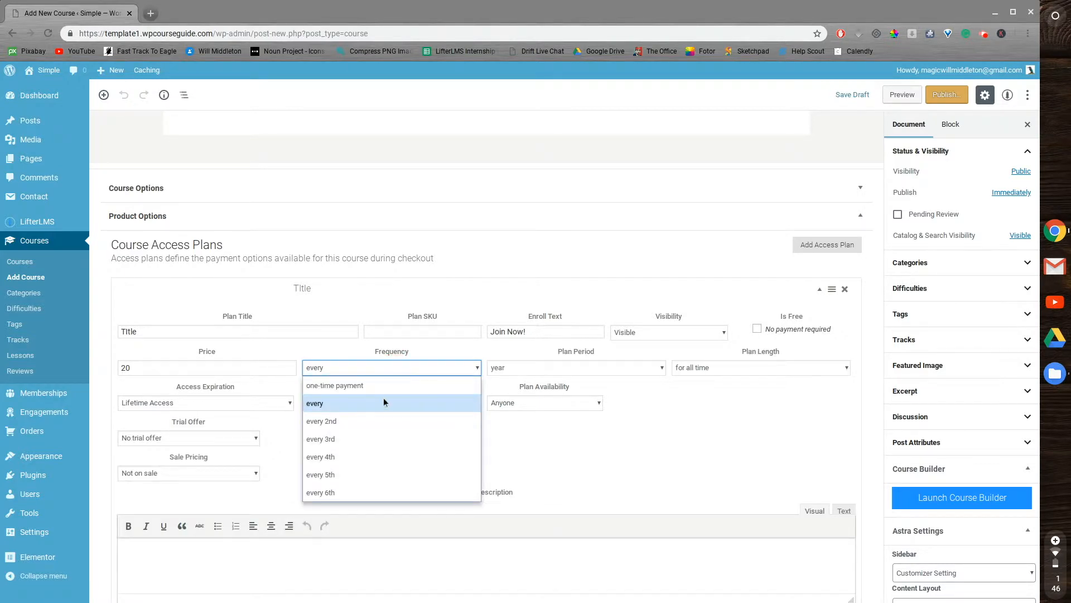
{"action": "left_click", "coordinate": [705, 381]}
{"action": "left_click", "coordinate": [697, 369]}
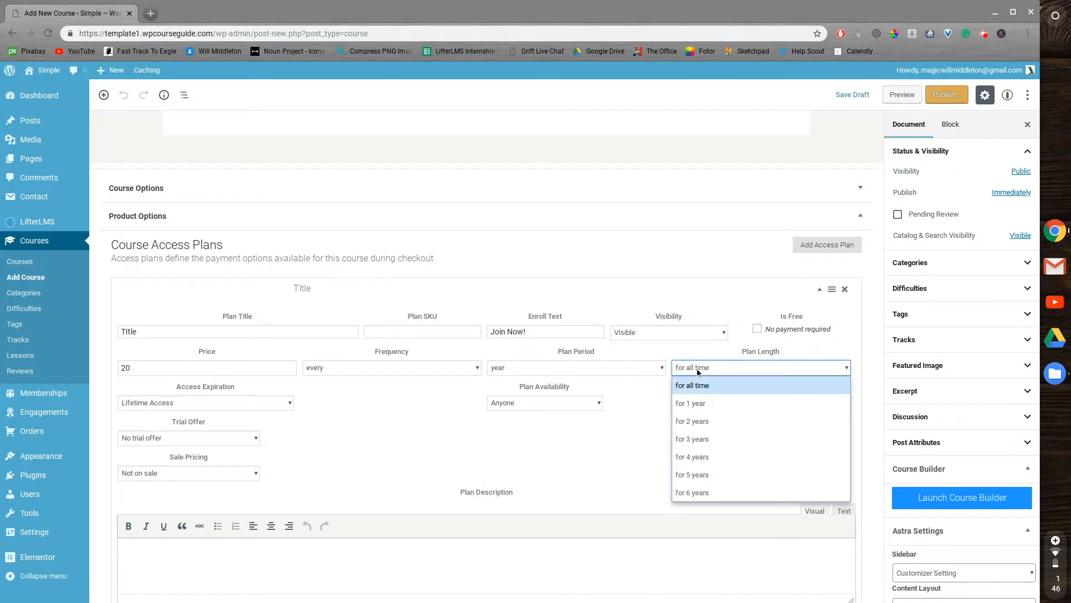
{"action": "left_click", "coordinate": [698, 371]}
Make the plan's payment recur every 2nd year, with a plan length of 3 years
{"action": "left_click", "coordinate": [393, 367]}
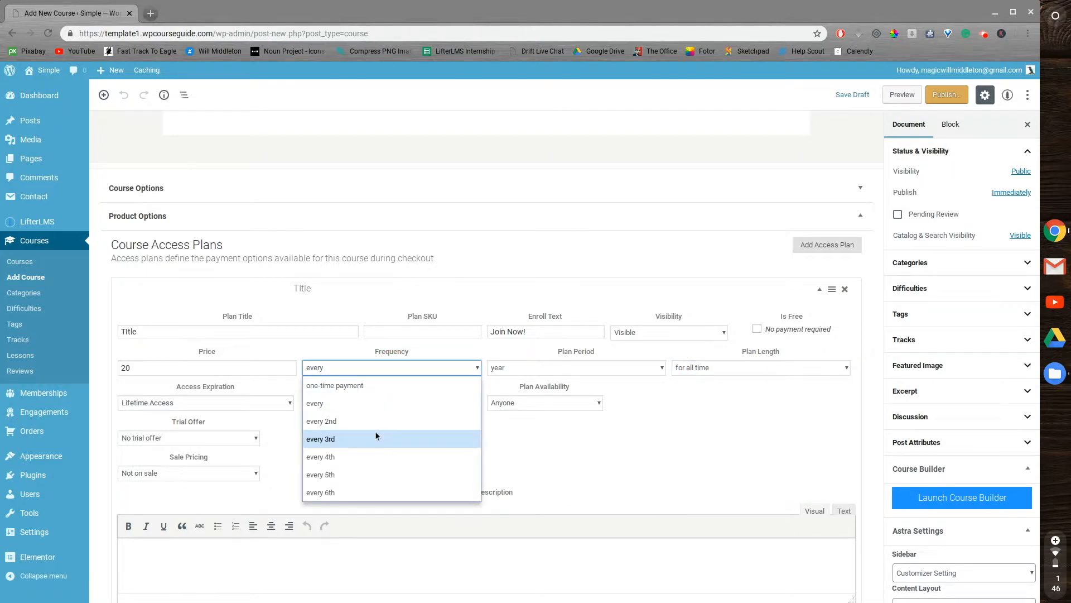
{"action": "left_click", "coordinate": [385, 423]}
{"action": "left_click", "coordinate": [505, 368]}
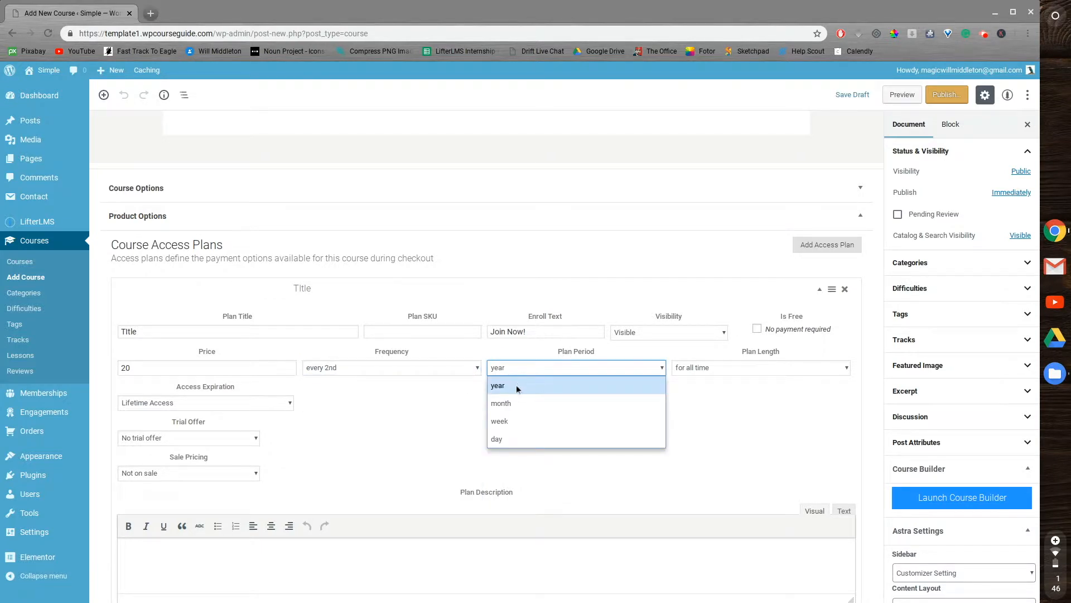
{"action": "left_click", "coordinate": [702, 373]}
{"action": "left_click", "coordinate": [718, 439]}
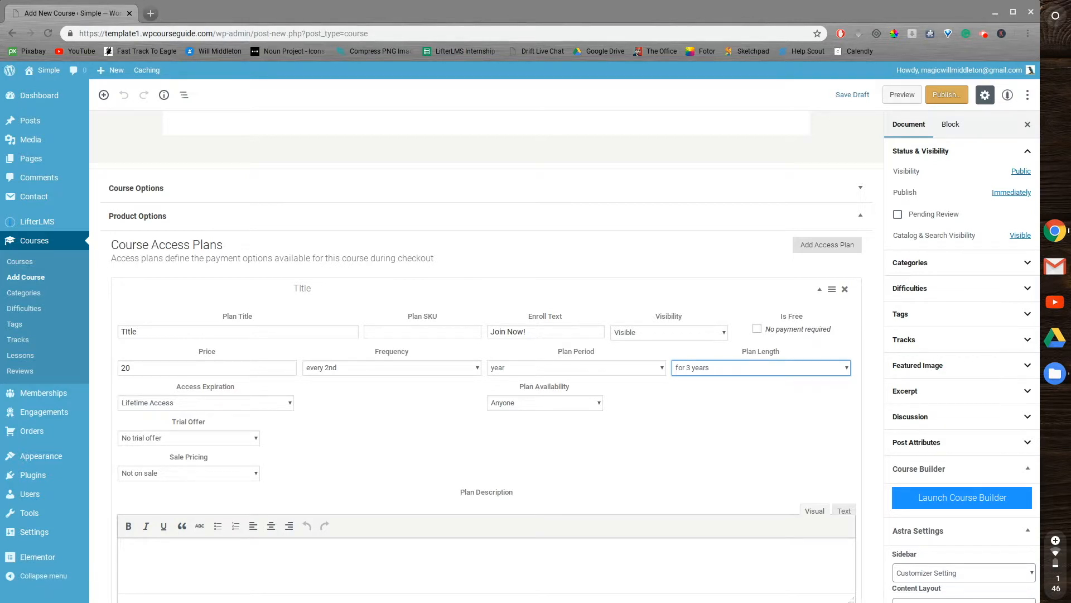
Try the access expiration options Expires after and Expires on, and limit the plan's availability to Members only
{"action": "left_click", "coordinate": [233, 400]}
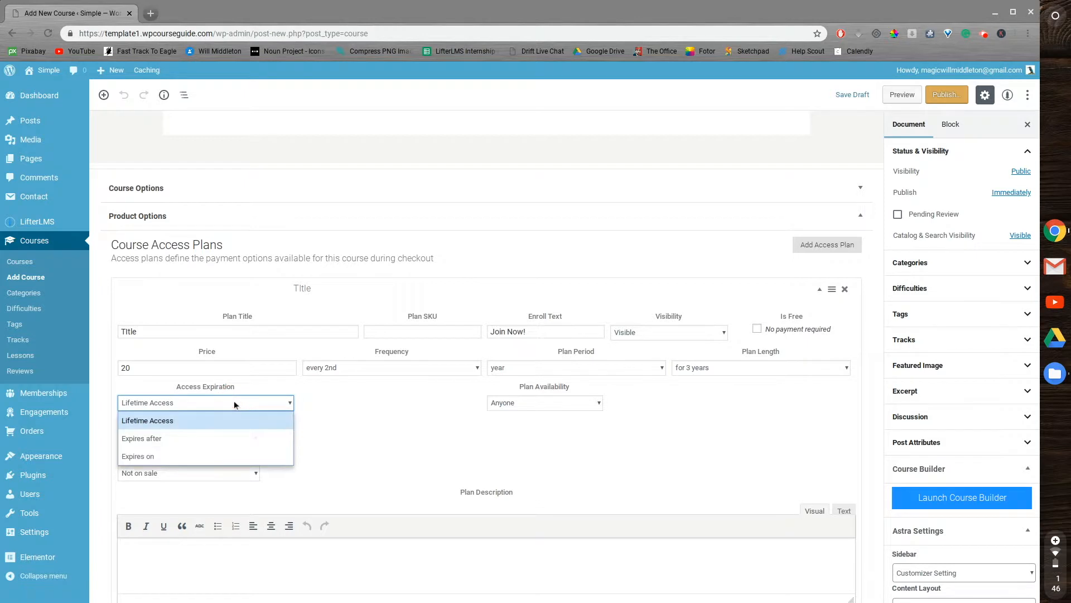
{"action": "left_click", "coordinate": [200, 439]}
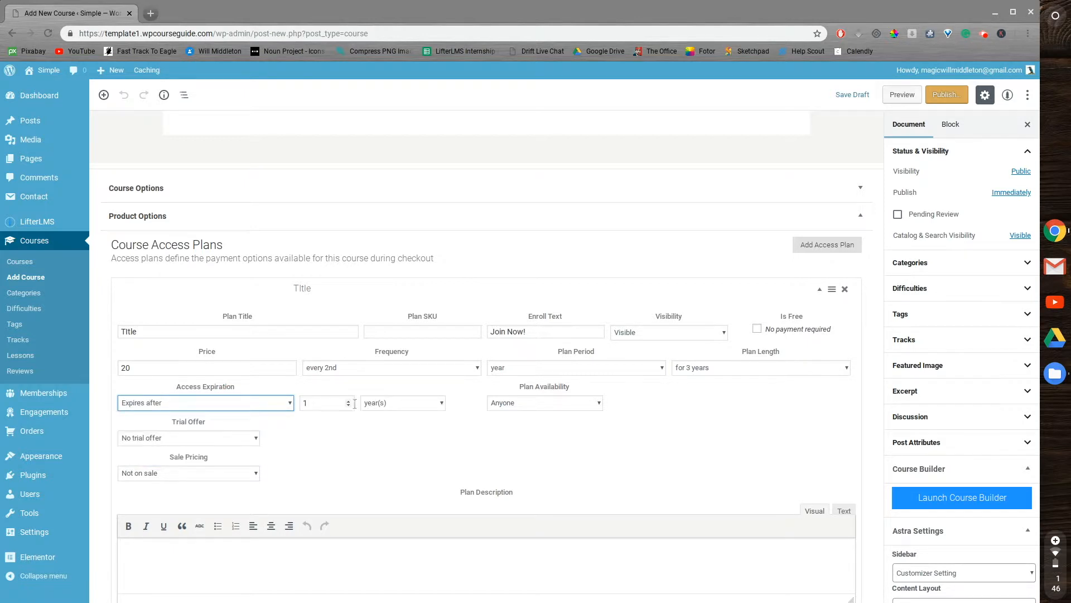
{"action": "left_click", "coordinate": [377, 403]}
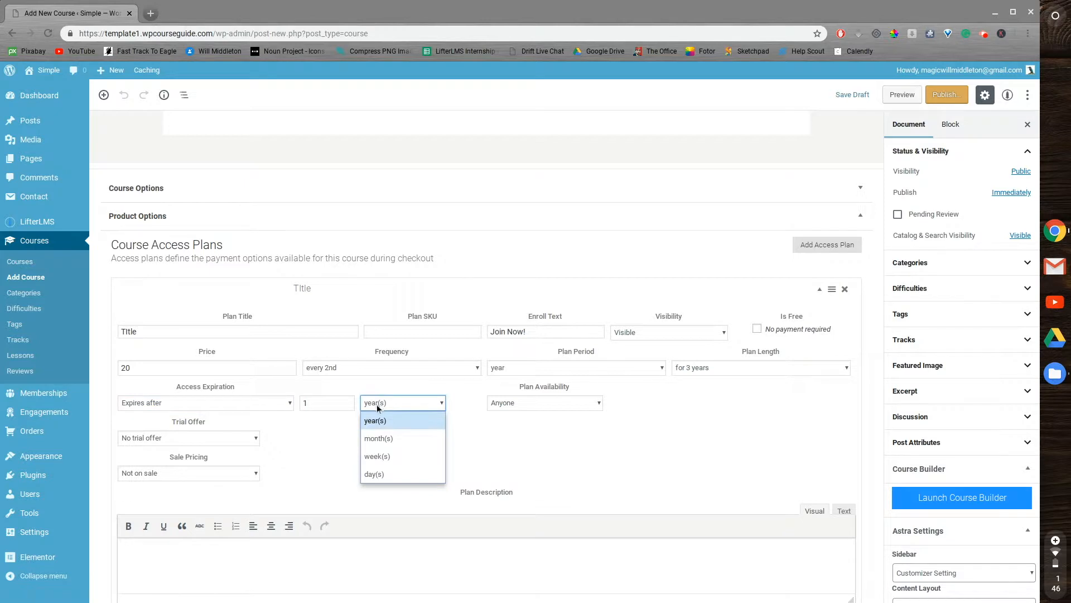
{"action": "left_click", "coordinate": [239, 406]}
{"action": "left_click", "coordinate": [214, 456]}
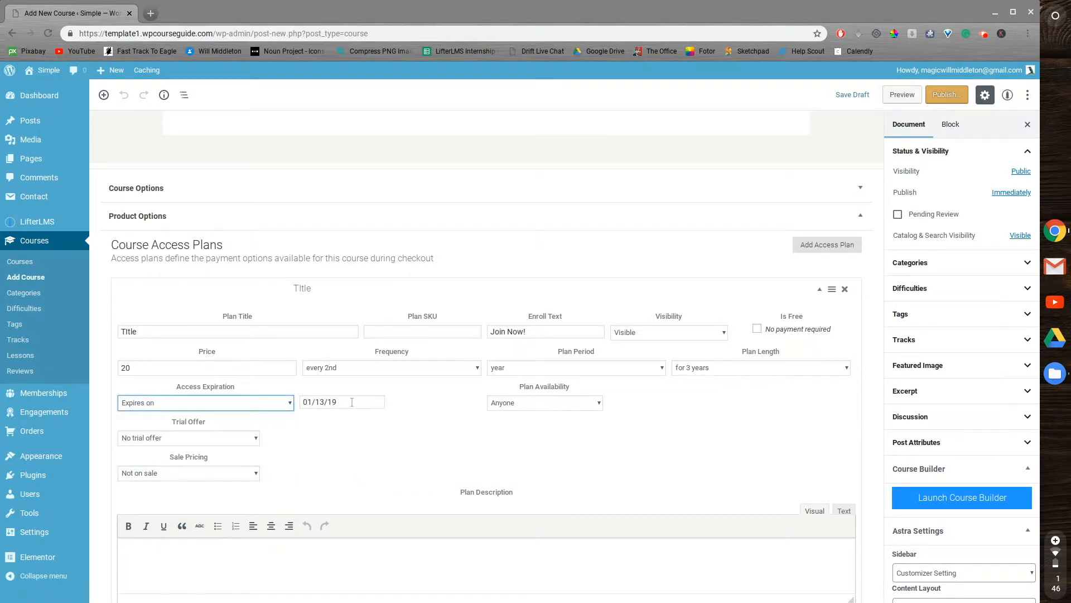
{"action": "left_click", "coordinate": [512, 404]}
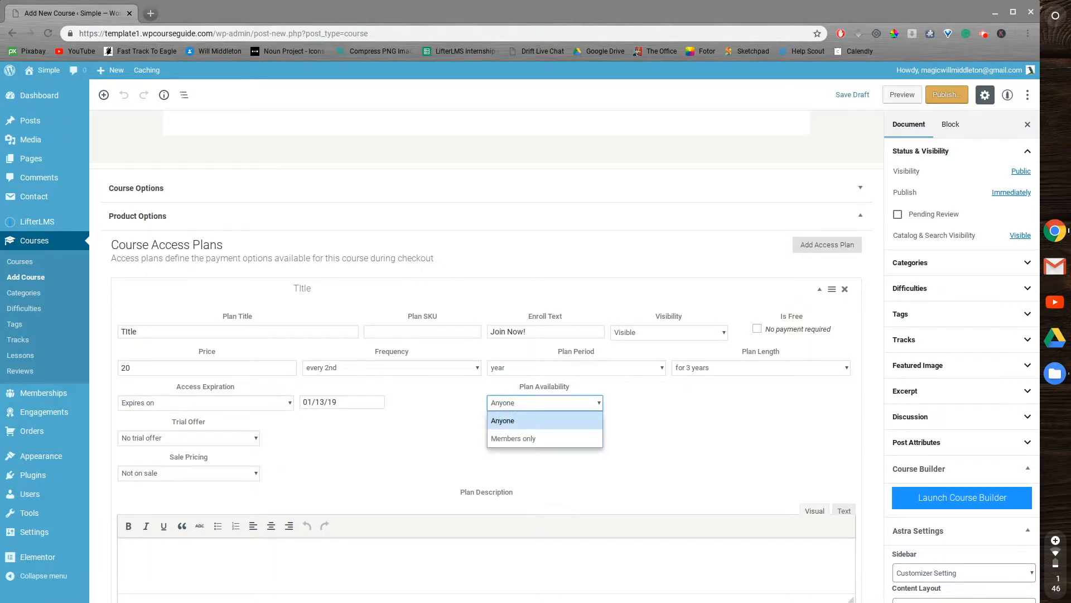
{"action": "left_click", "coordinate": [518, 437]}
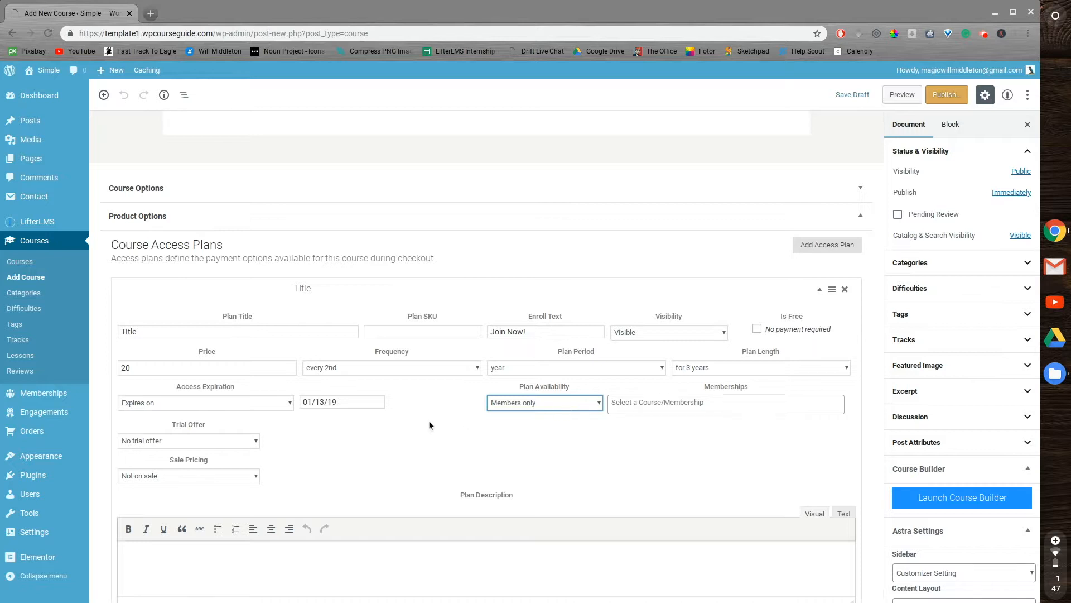
Enable a trial offer with a trial price of 1 and look through the trial length units
{"action": "left_click", "coordinate": [245, 445]}
{"action": "left_click", "coordinate": [189, 475]}
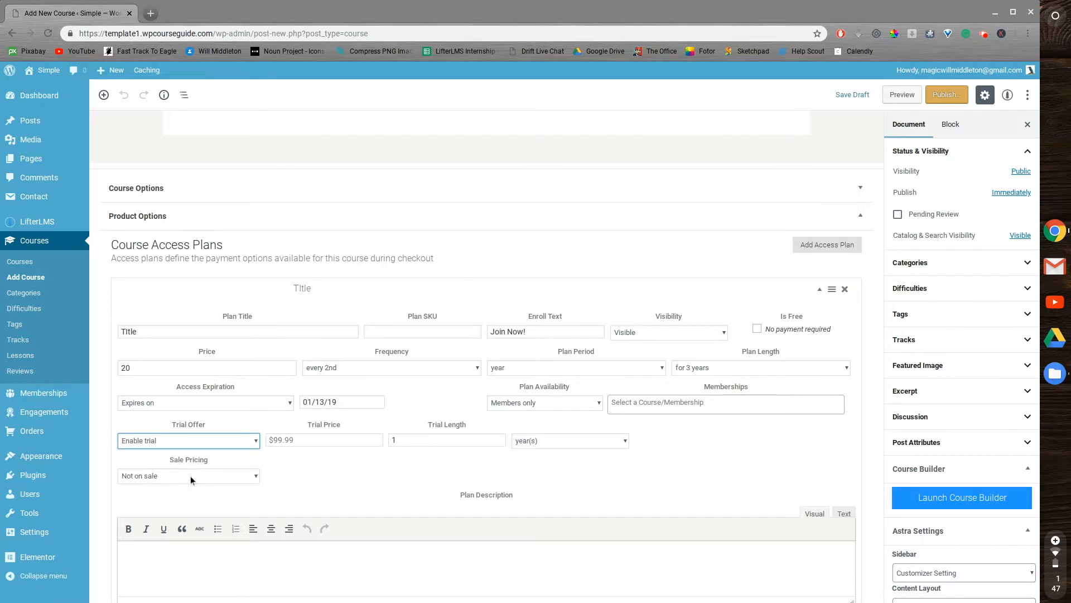
{"action": "left_click", "coordinate": [295, 441]}
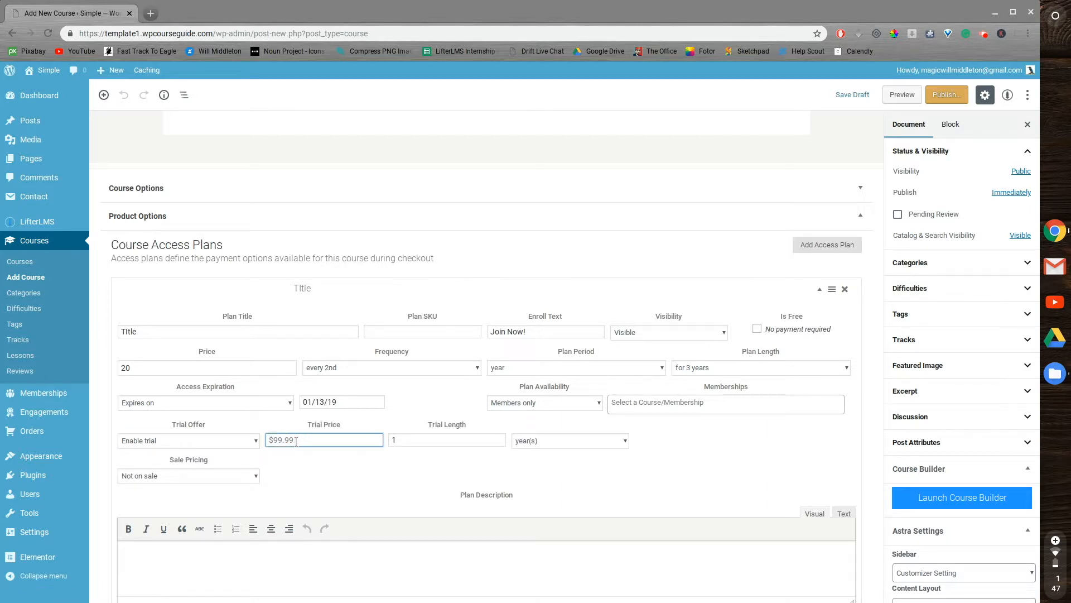
{"action": "type", "text": "1"}
{"action": "left_click", "coordinate": [532, 442]}
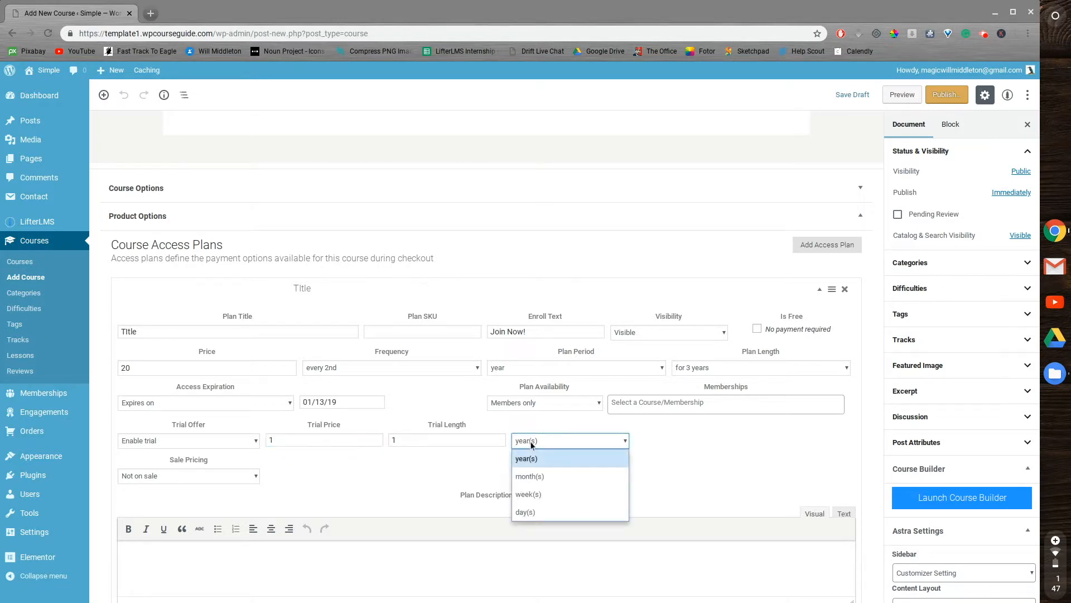
{"action": "left_click", "coordinate": [323, 458]}
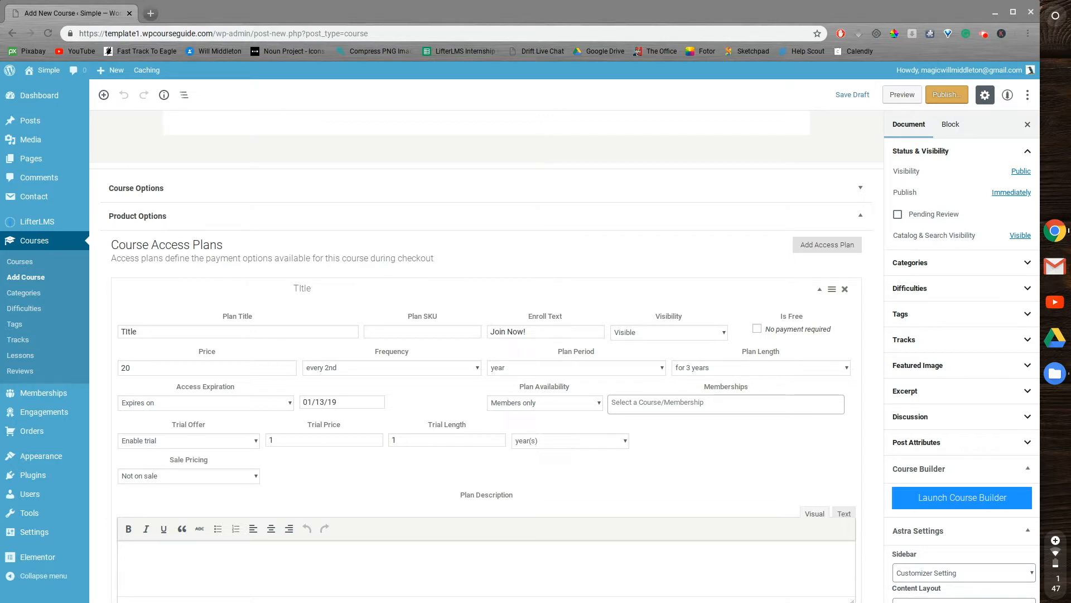
Set the plan's sale pricing to On Sale and look at the sale start date calendar
{"action": "left_click", "coordinate": [219, 475]}
{"action": "left_click", "coordinate": [170, 510]}
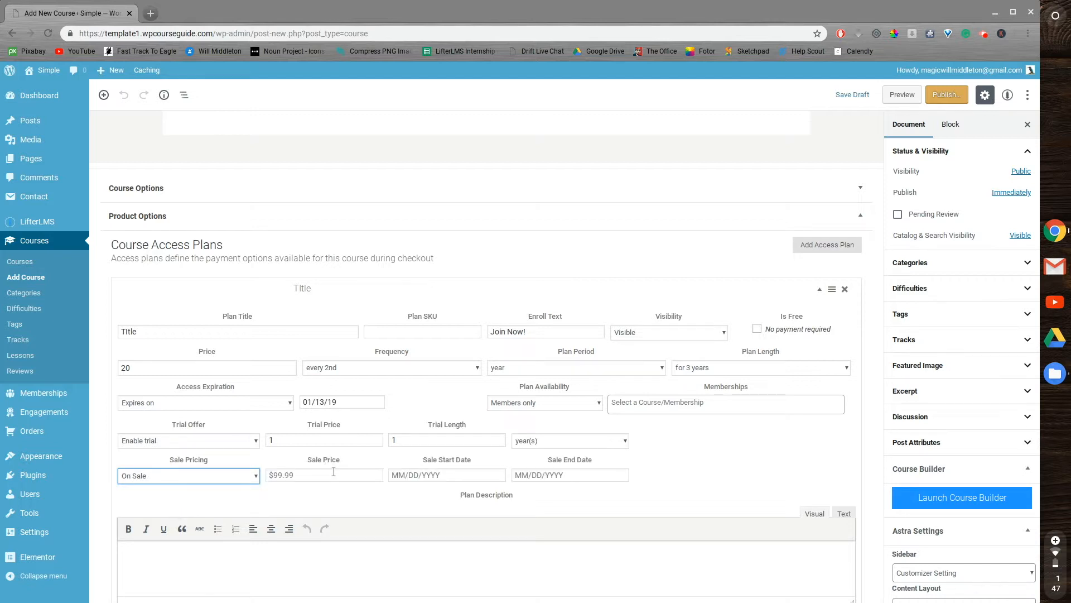
{"action": "left_click", "coordinate": [416, 476]}
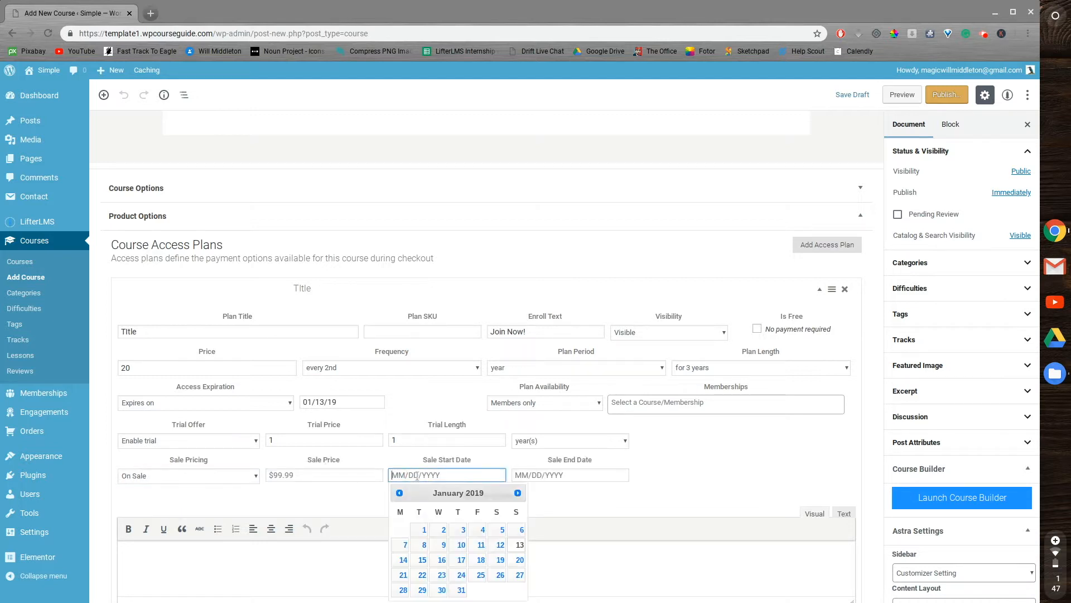
{"action": "left_click", "coordinate": [561, 517]}
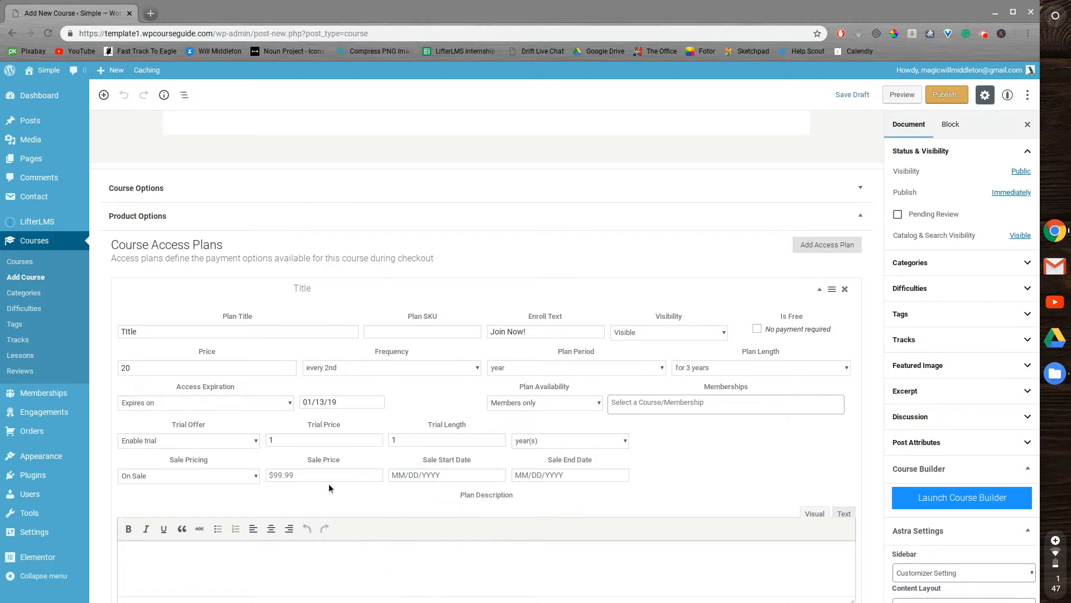
Set the plan's availability back to Anyone and its access expiration to Lifetime Access
{"action": "scroll", "coordinate": [329, 485], "scroll_direction": "down", "scroll_amount": 1}
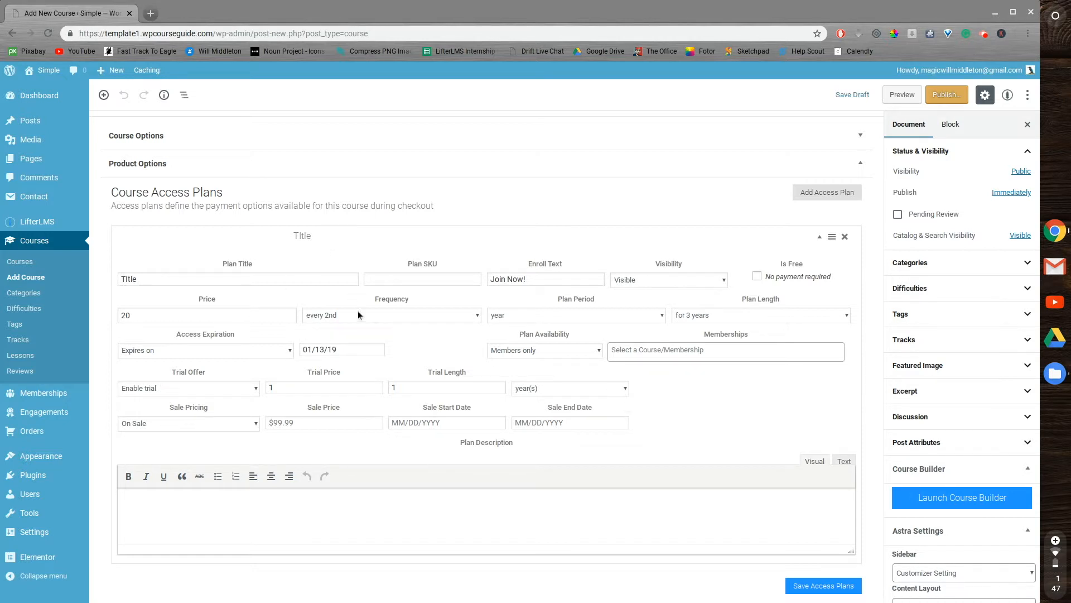
{"action": "left_click", "coordinate": [546, 350]}
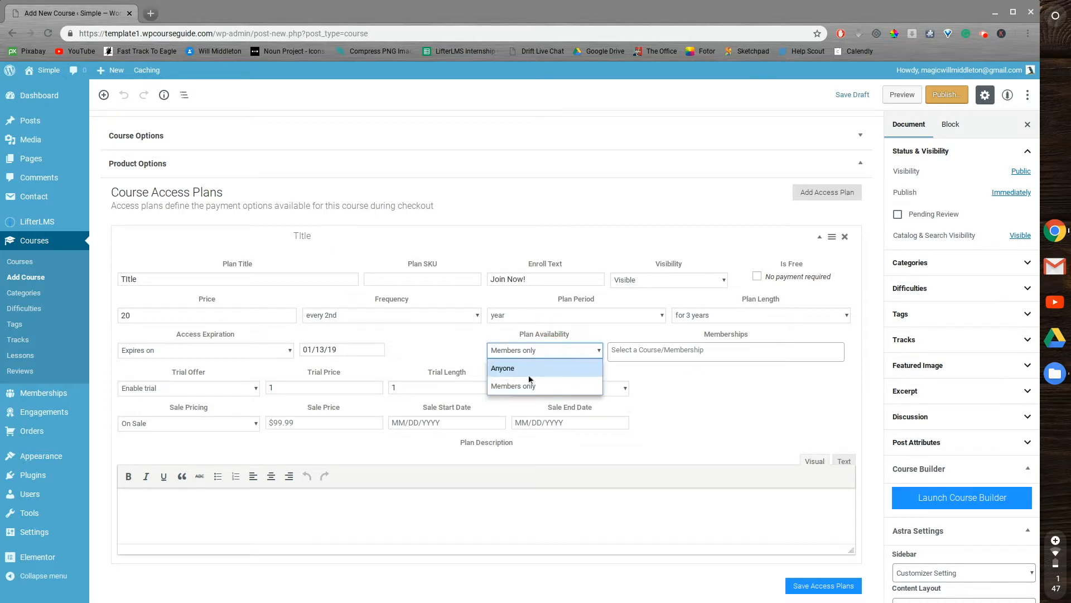
{"action": "left_click", "coordinate": [532, 367]}
{"action": "left_click", "coordinate": [233, 350]}
{"action": "left_click", "coordinate": [210, 366]}
Reset the plan to No trial offer, Not on sale and a one-time payment frequency
{"action": "left_click", "coordinate": [192, 386]}
{"action": "left_click", "coordinate": [184, 401]}
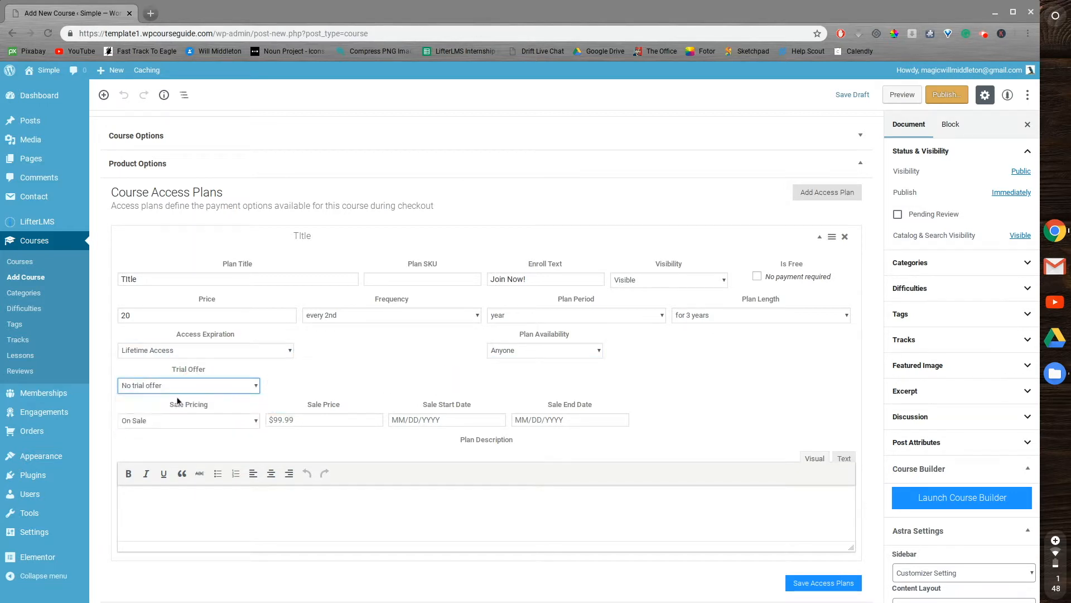
{"action": "left_click", "coordinate": [156, 418]}
{"action": "left_click", "coordinate": [154, 439]}
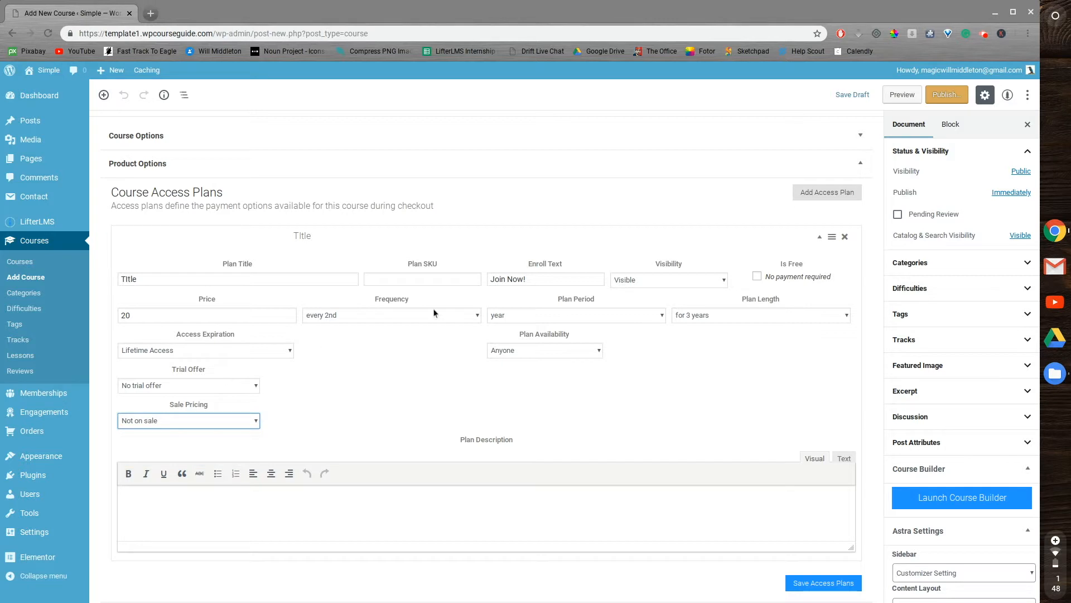
{"action": "left_click", "coordinate": [346, 315]}
{"action": "left_click", "coordinate": [336, 331]}
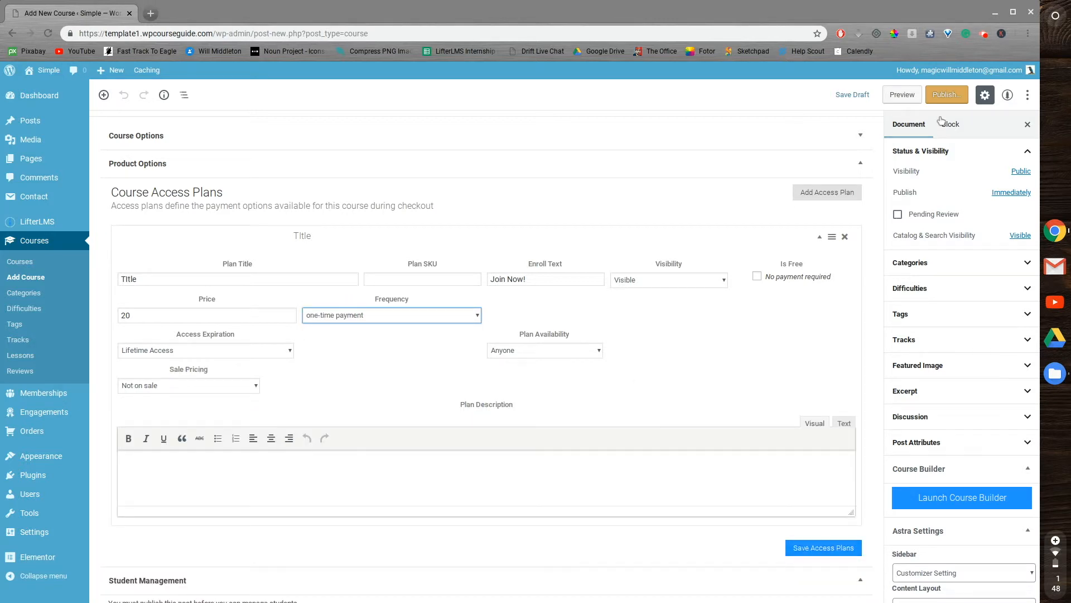
Publish the course, then collapse and reopen the details of its access plan
{"action": "left_click", "coordinate": [938, 99]}
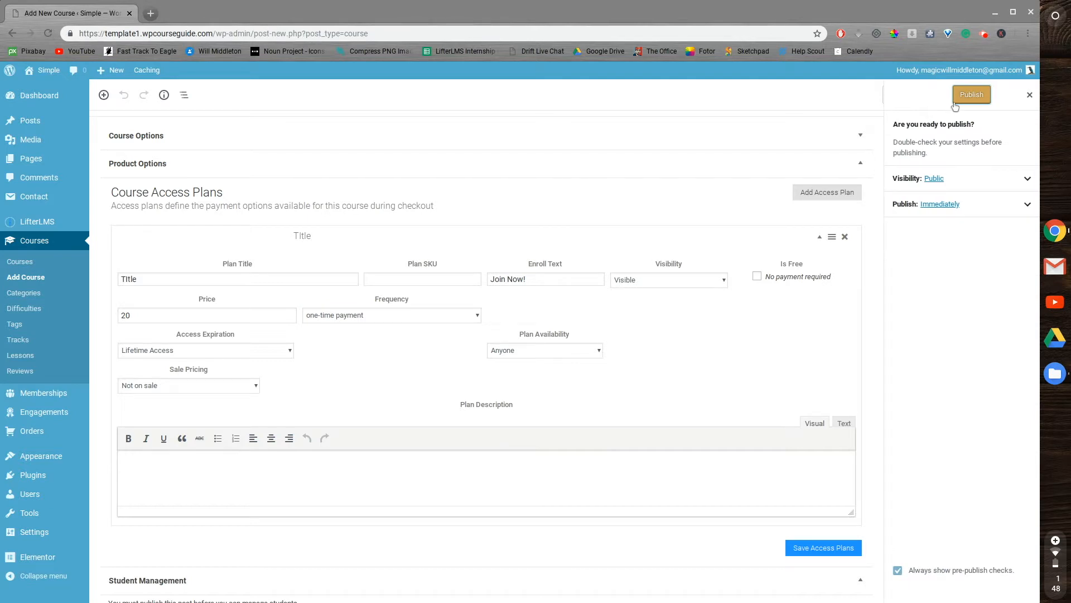
{"action": "left_click", "coordinate": [955, 102]}
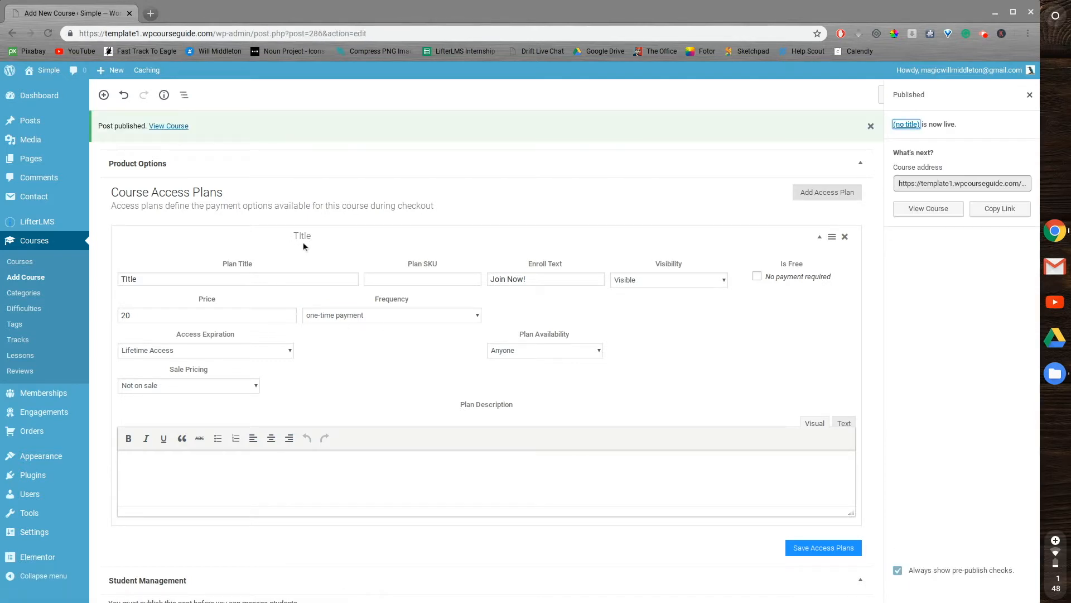
{"action": "left_click", "coordinate": [818, 238]}
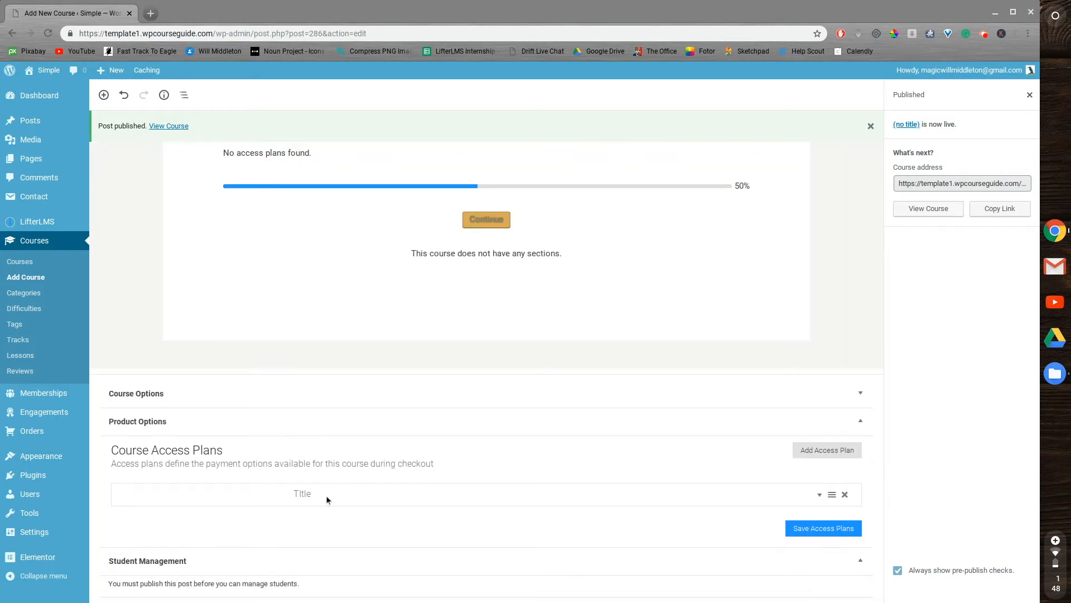
{"action": "left_click", "coordinate": [819, 494]}
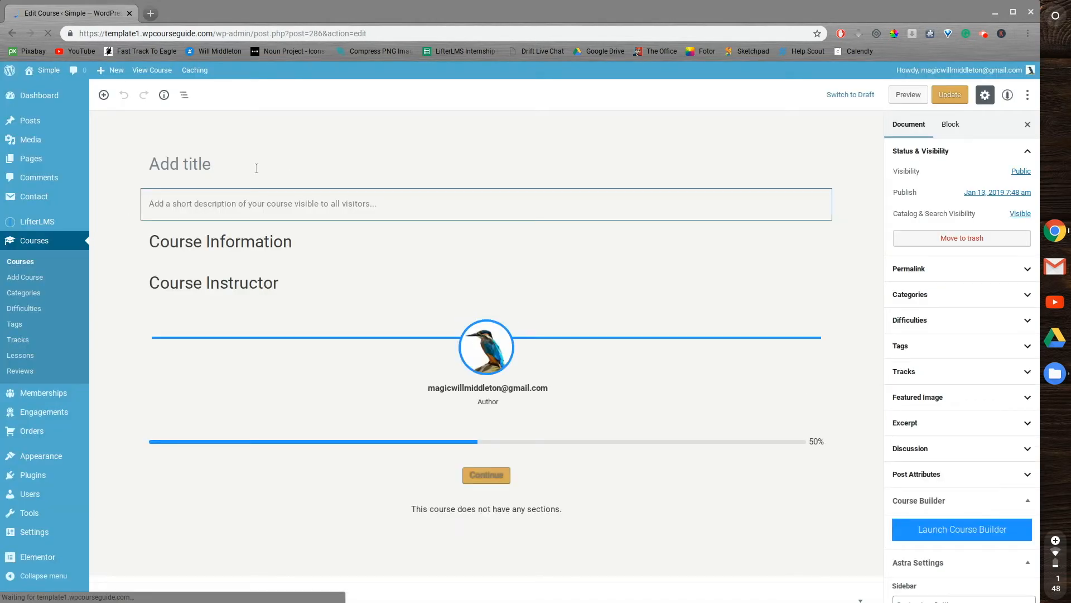
Title the published course "Name" and update it
{"action": "left_click", "coordinate": [256, 168]}
{"action": "type", "text": "Name"}
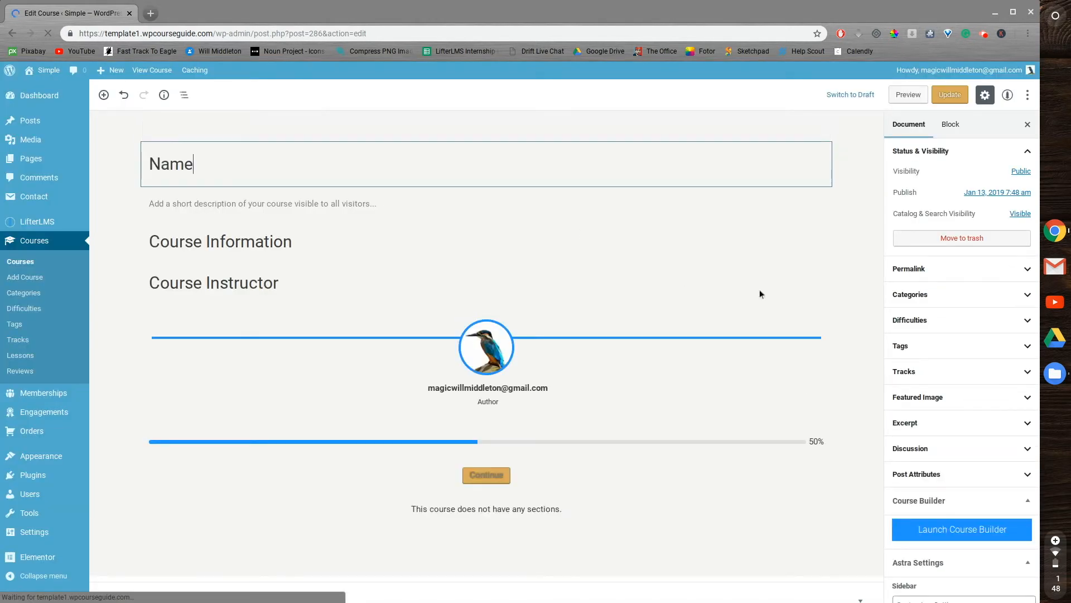
{"action": "left_click", "coordinate": [959, 95]}
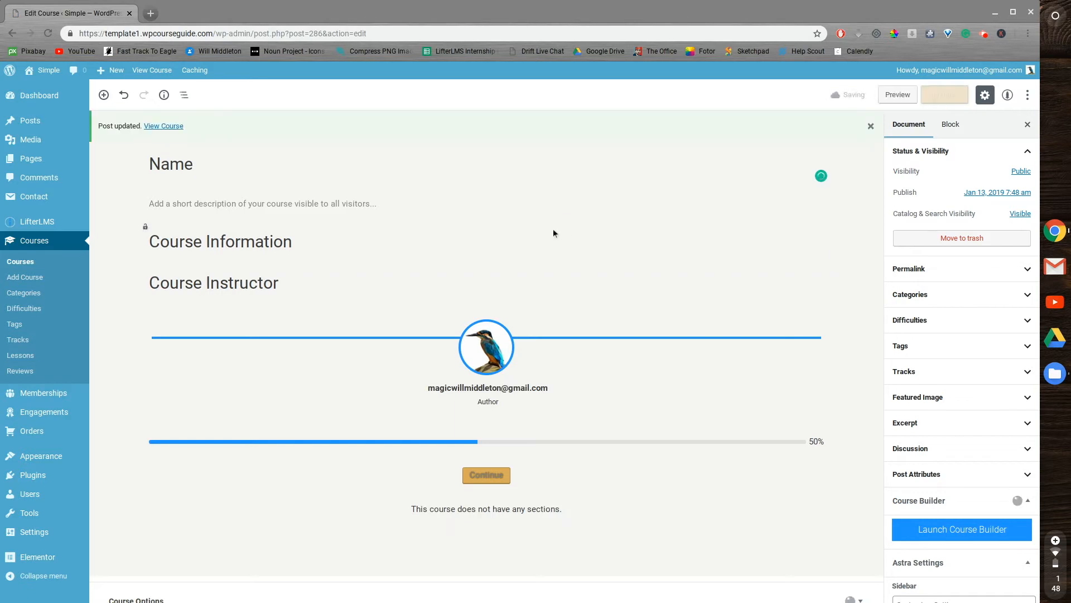
Open the access plan's purchase link in a new browser tab and switch to that purchase page
{"action": "scroll", "coordinate": [625, 275], "scroll_direction": "down", "scroll_amount": 5}
{"action": "scroll", "coordinate": [625, 276], "scroll_direction": "down", "scroll_amount": 3}
{"action": "mouse_move", "coordinate": [345, 309]}
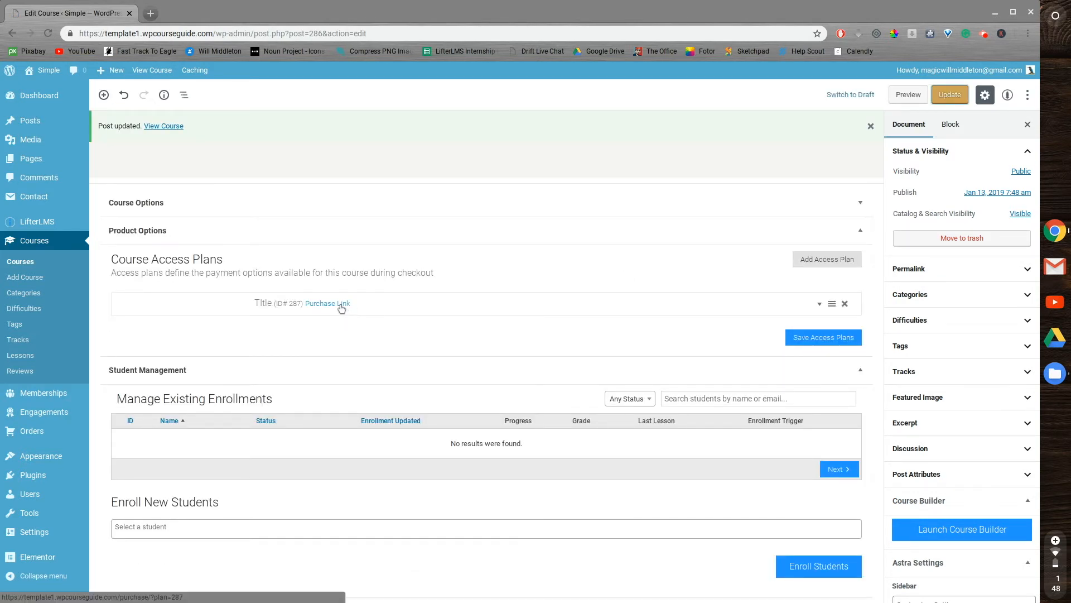
{"action": "middle_click", "coordinate": [328, 309]}
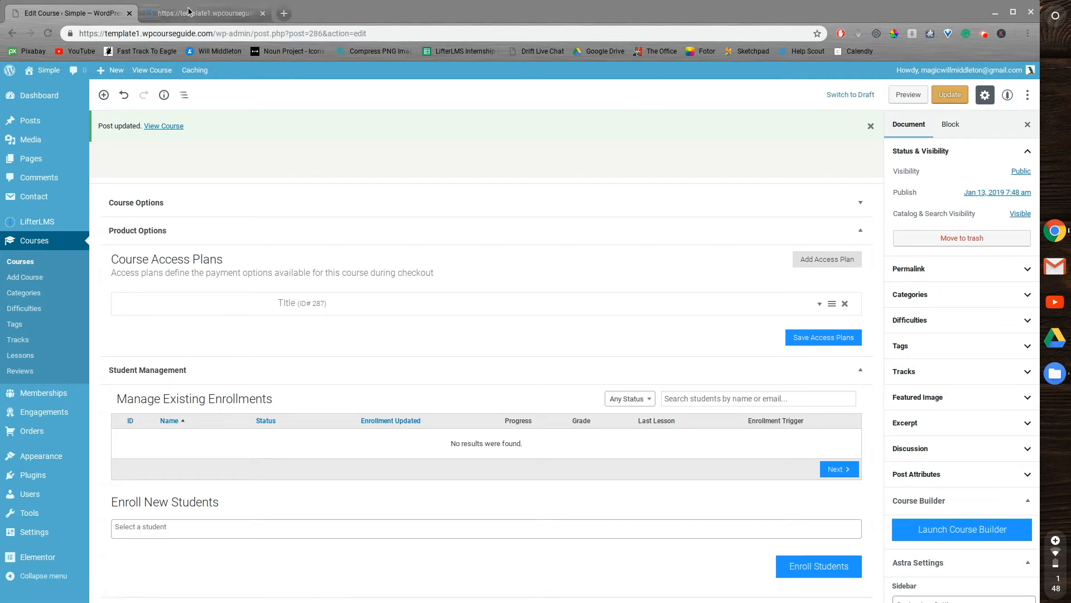
{"action": "left_click", "coordinate": [198, 14]}
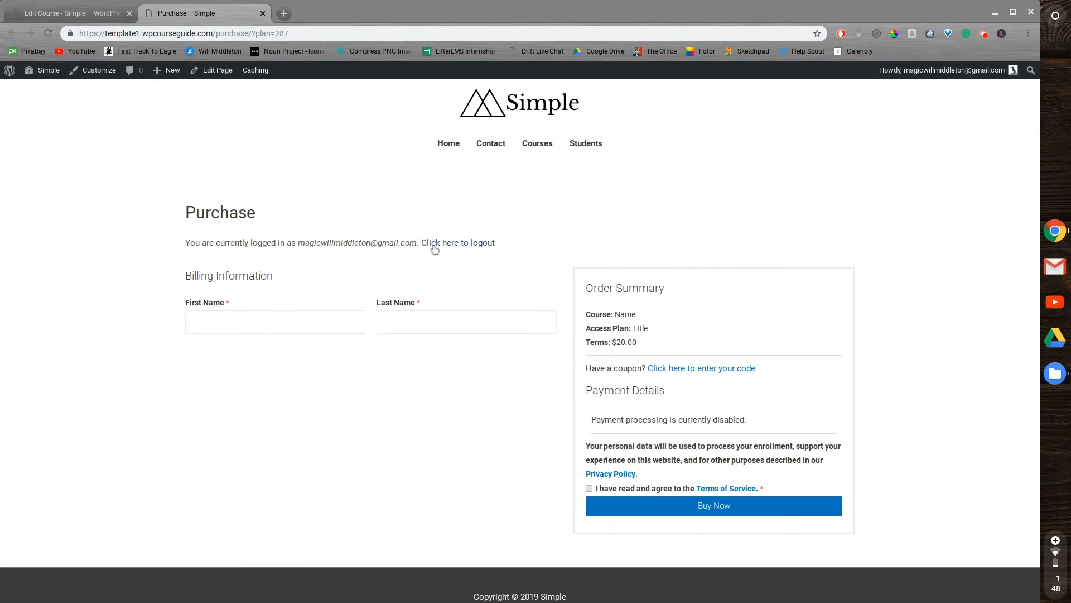
Copy the purchase page's address and load it in a new incognito window
{"action": "left_click", "coordinate": [162, 34]}
{"action": "key", "text": "ctrl+c"}
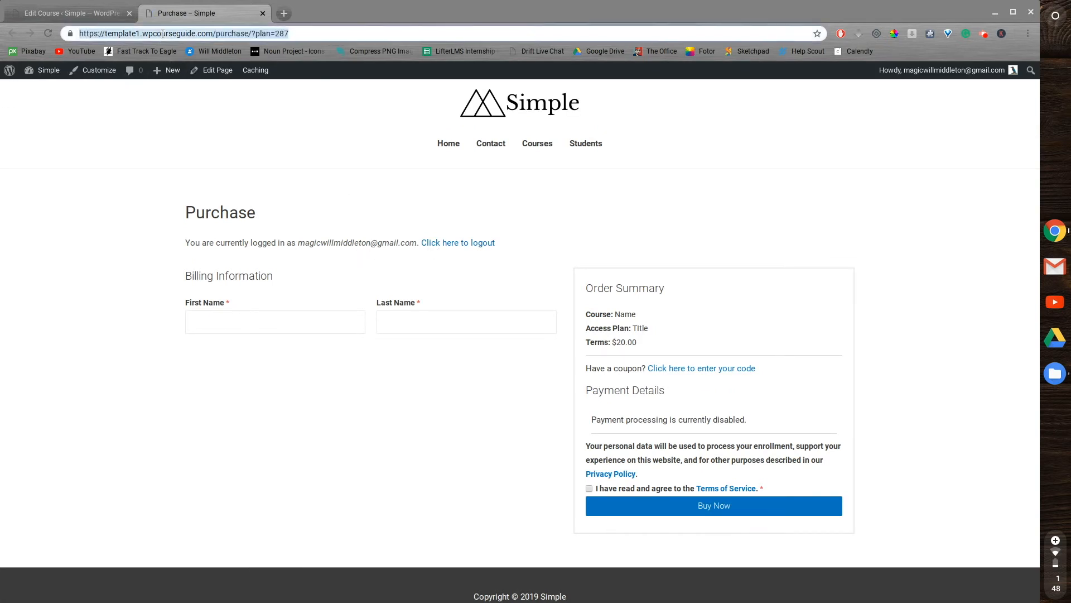
{"action": "left_click", "coordinate": [1028, 33]}
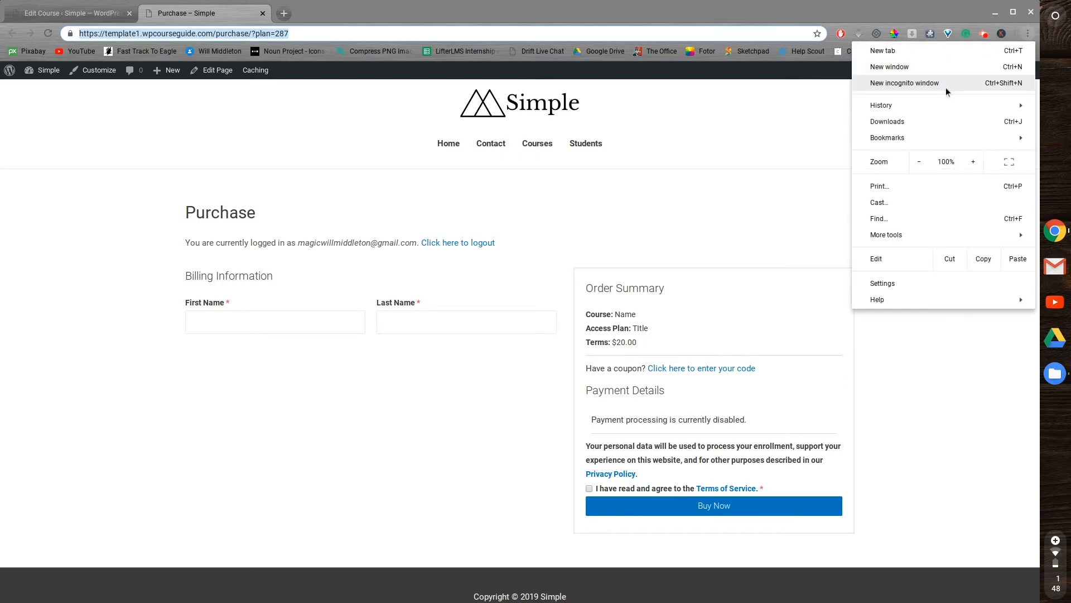
{"action": "left_click", "coordinate": [898, 84]}
{"action": "key", "text": "ctrl+v"}
{"action": "key", "text": "Return"}
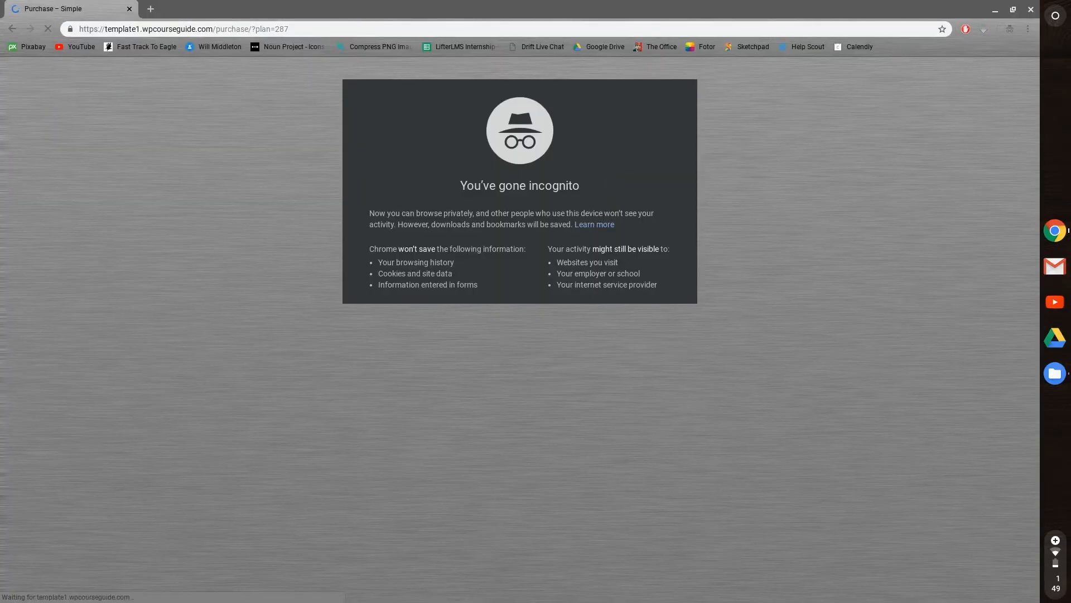